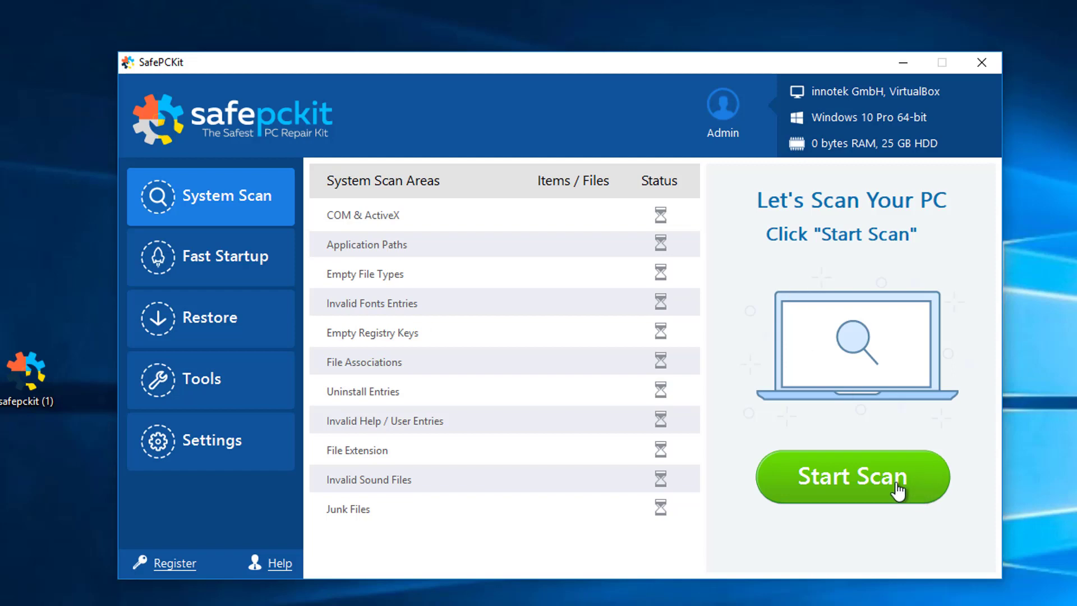
Start a SafePCKit system scan and let it run to 87%
{"action": "left_click", "coordinate": [866, 488]}
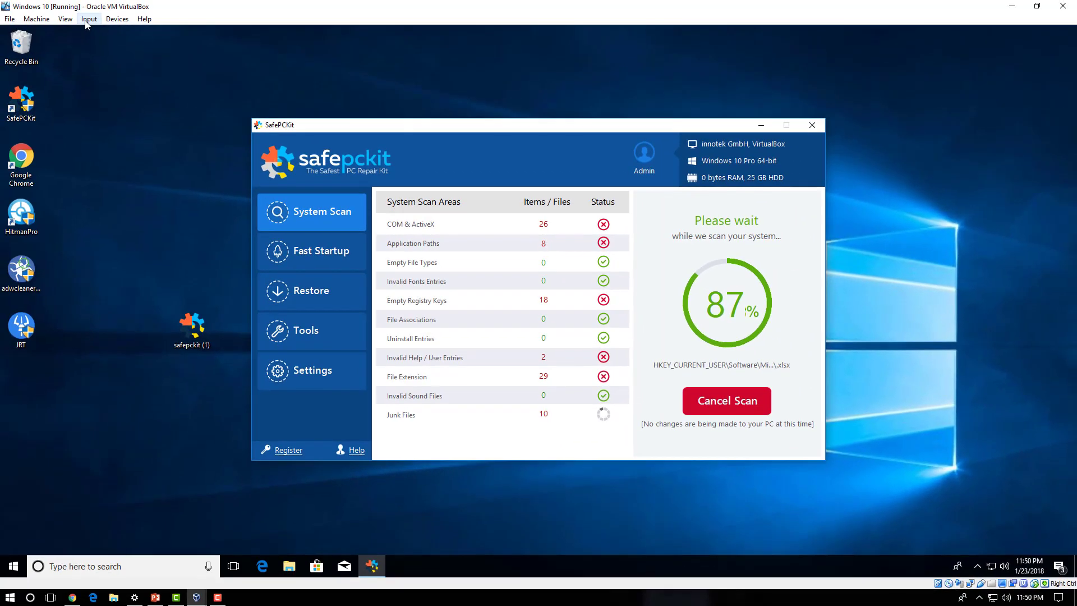
Switch the virtual machine to full-screen and bring up Task Manager from the taskbar
{"action": "left_click", "coordinate": [90, 19]}
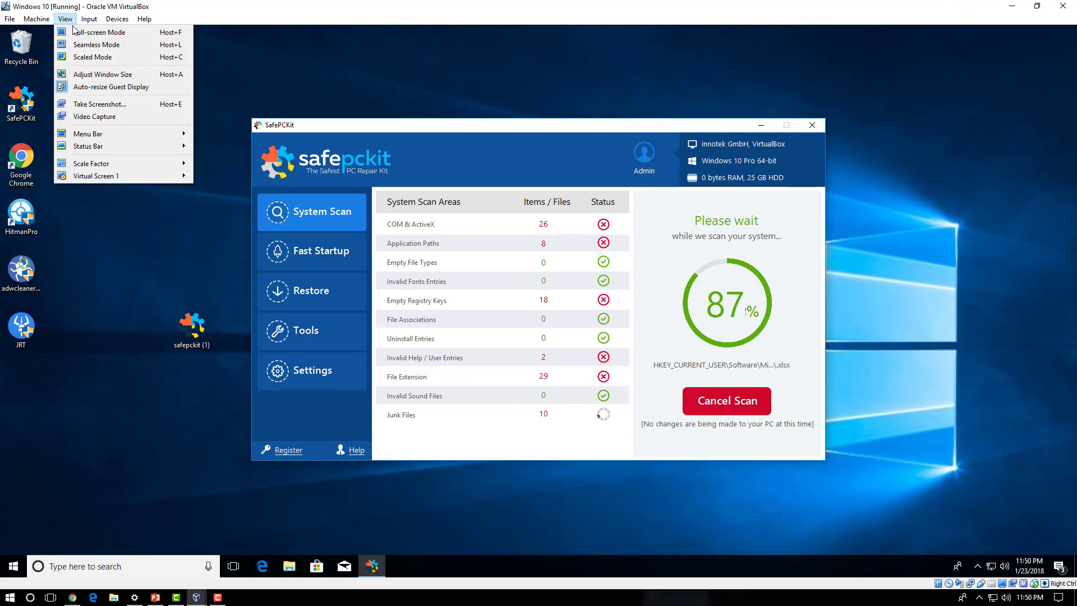
{"action": "left_click", "coordinate": [79, 32]}
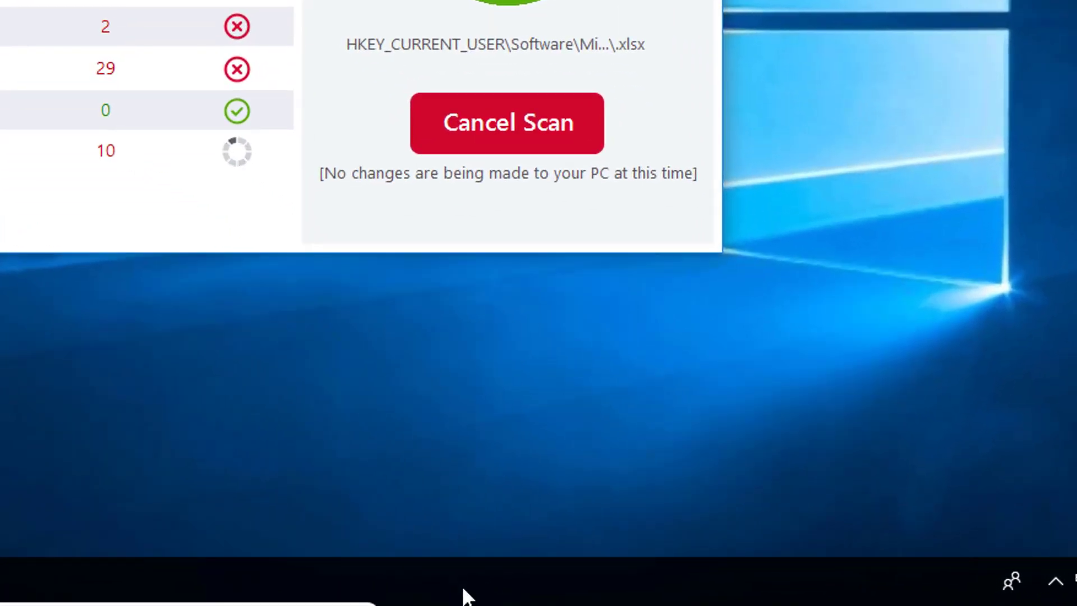
{"action": "right_click", "coordinate": [465, 595]}
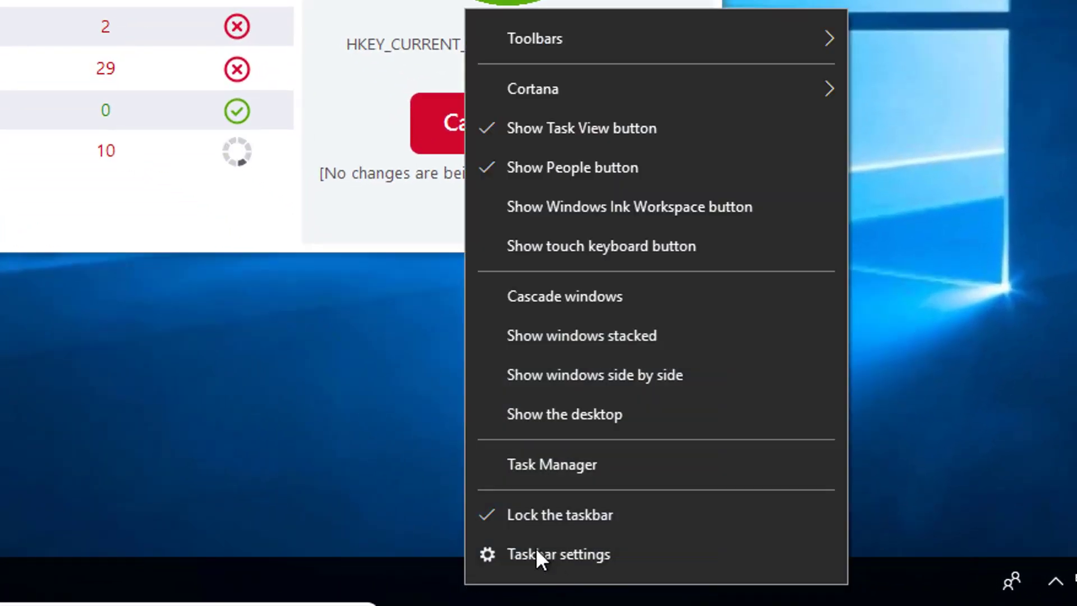
{"action": "left_click", "coordinate": [575, 473]}
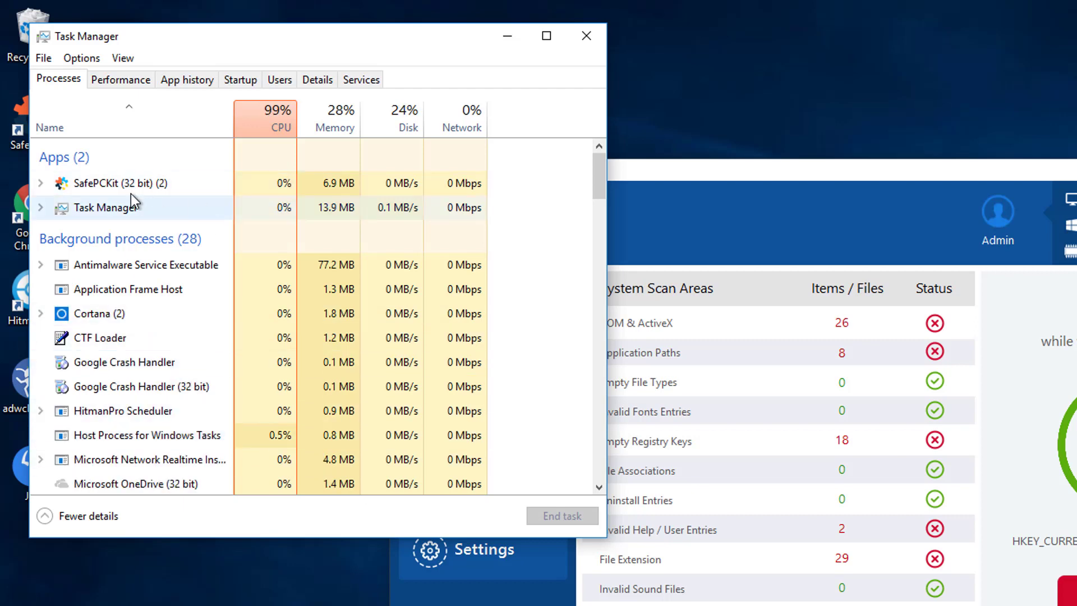
End the SafePCKit task and close Task Manager
{"action": "right_click", "coordinate": [146, 183]}
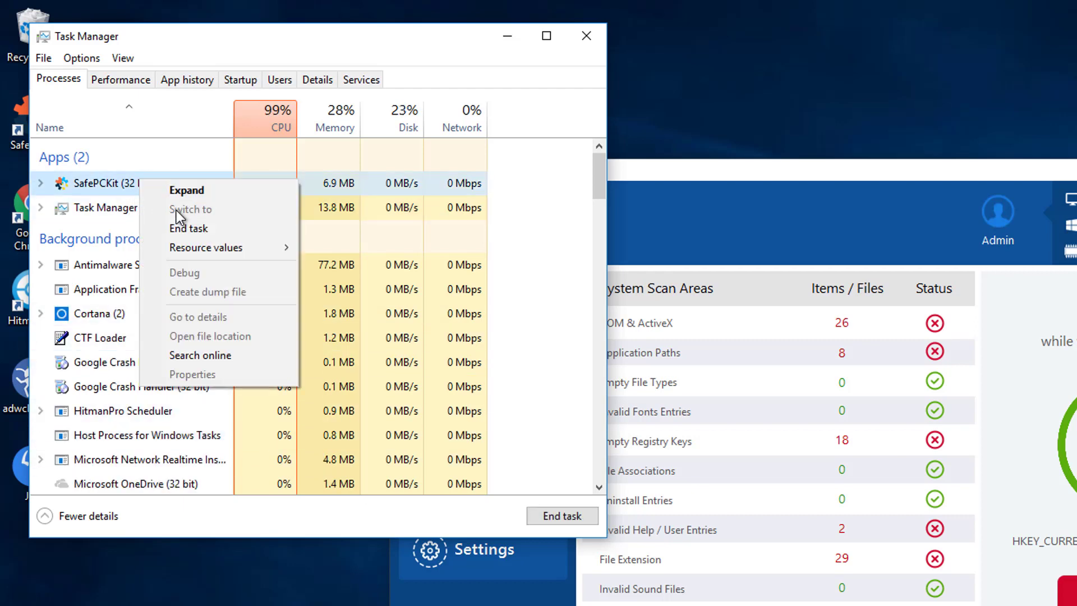
{"action": "left_click", "coordinate": [194, 226]}
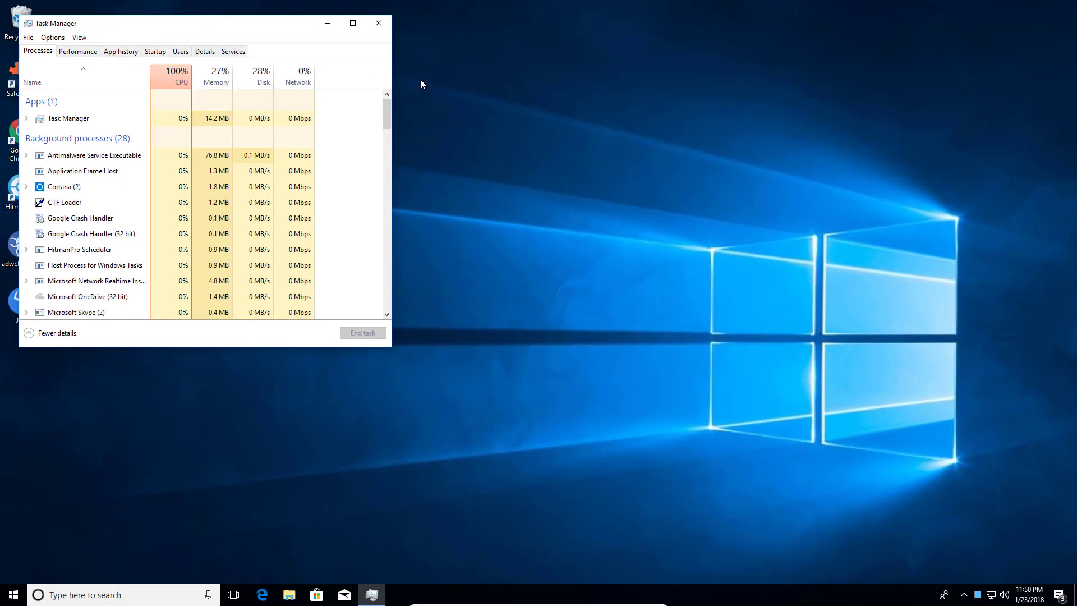
{"action": "left_click", "coordinate": [373, 23]}
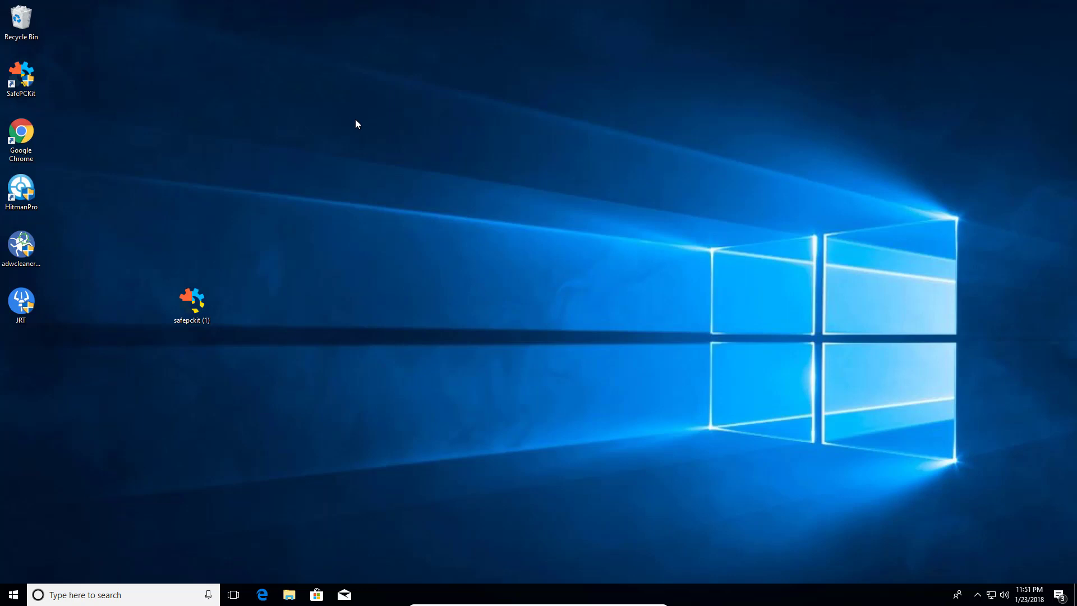
Delete the stray safepckit (1) file and open the shortcut's C:\Program Files\SafePCKit folder
{"action": "right_click", "coordinate": [194, 315]}
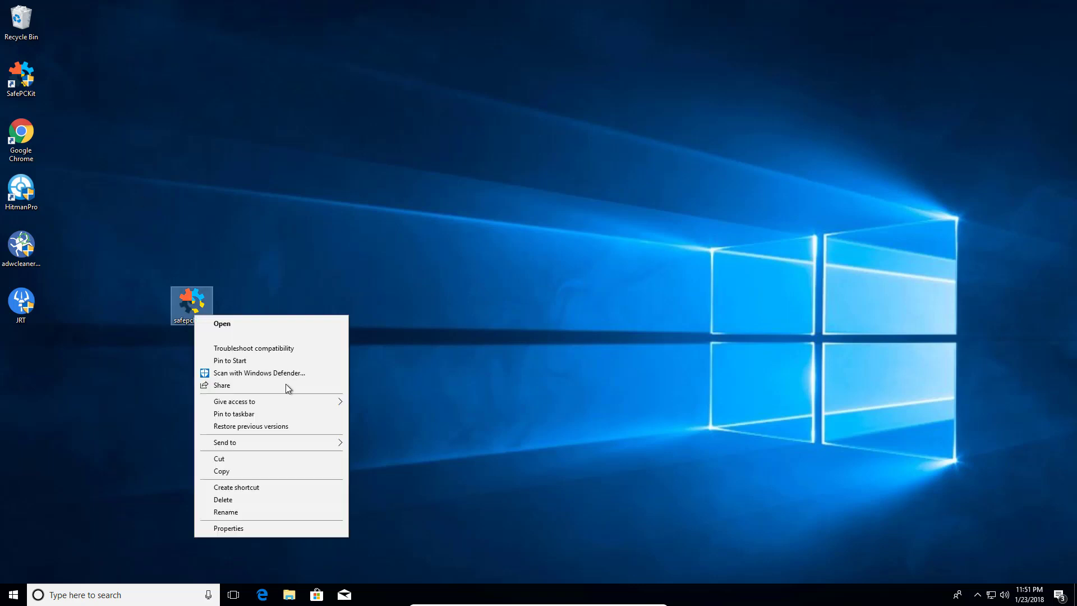
{"action": "left_click", "coordinate": [254, 503]}
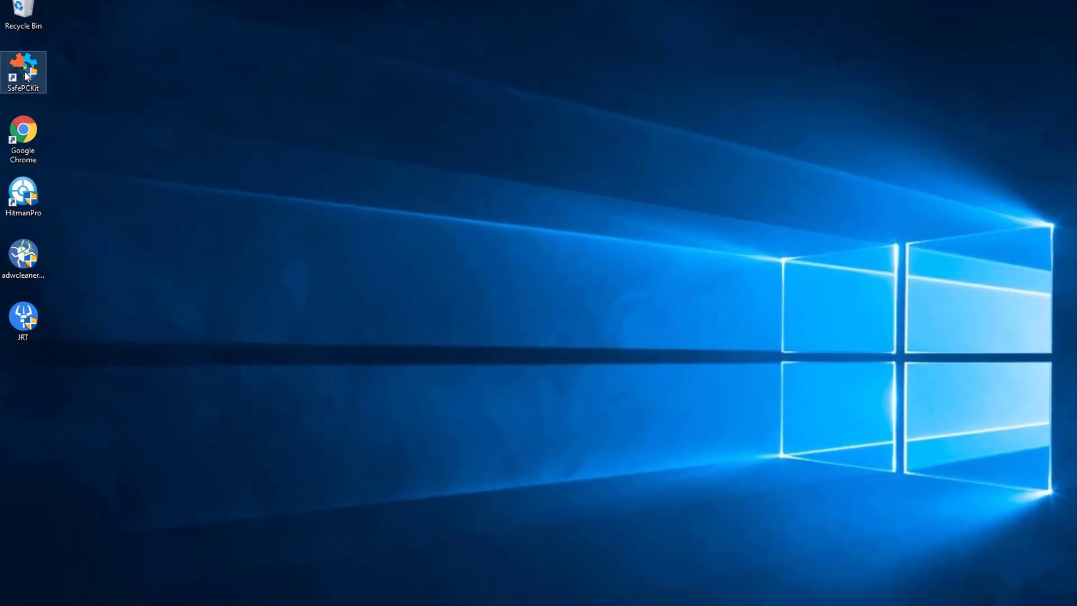
{"action": "right_click", "coordinate": [24, 75]}
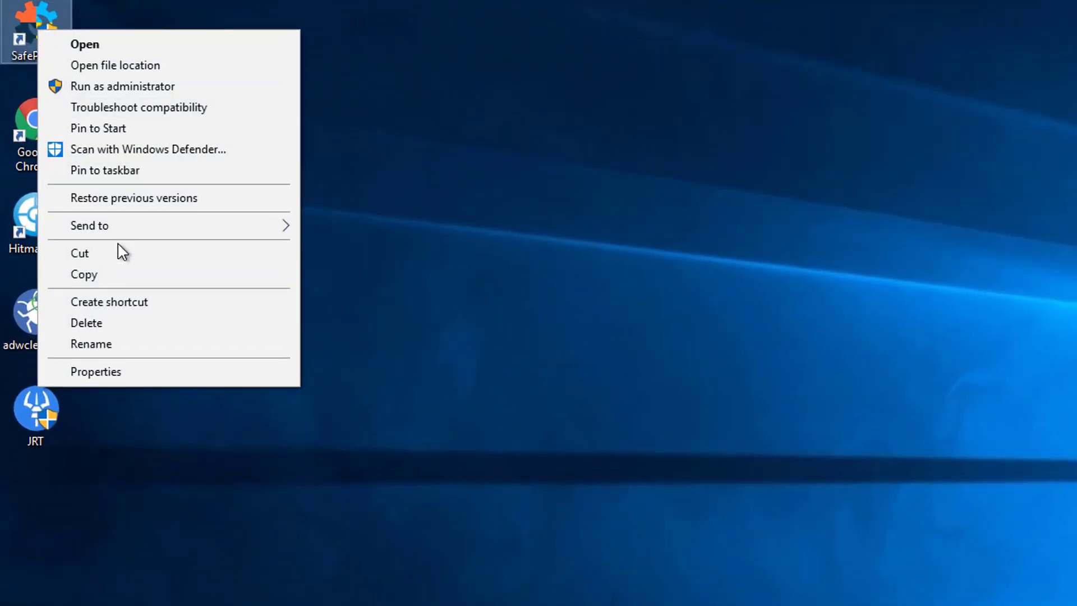
{"action": "left_click", "coordinate": [138, 373]}
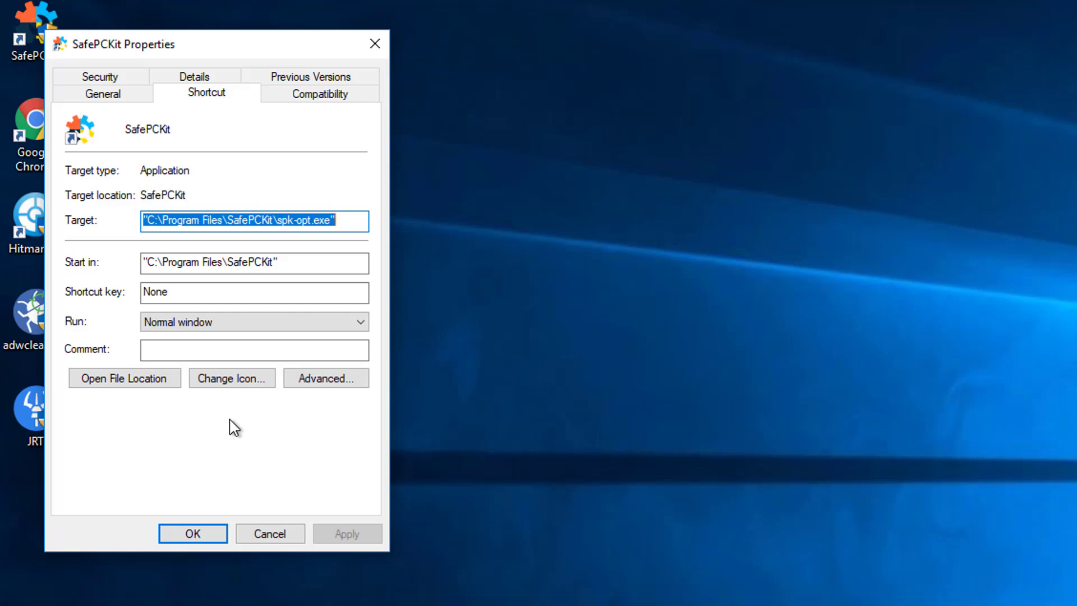
{"action": "left_click", "coordinate": [126, 383]}
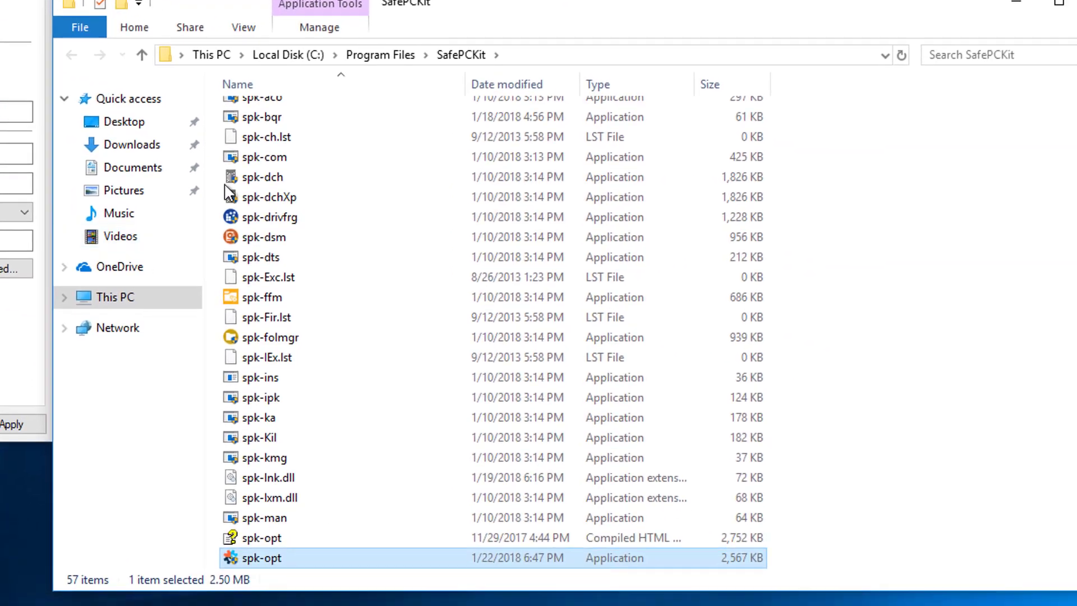
Run unins000 to completely remove SafePCKit, then close the Program Files window
{"action": "scroll", "coordinate": [522, 258], "scroll_direction": "down", "scroll_amount": 7}
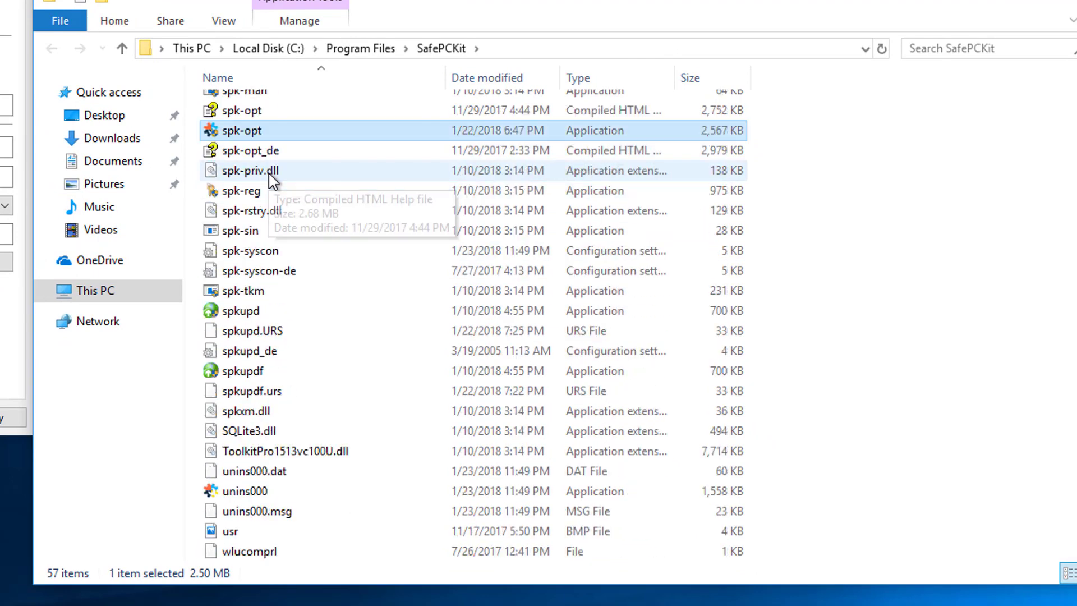
{"action": "left_click", "coordinate": [241, 493]}
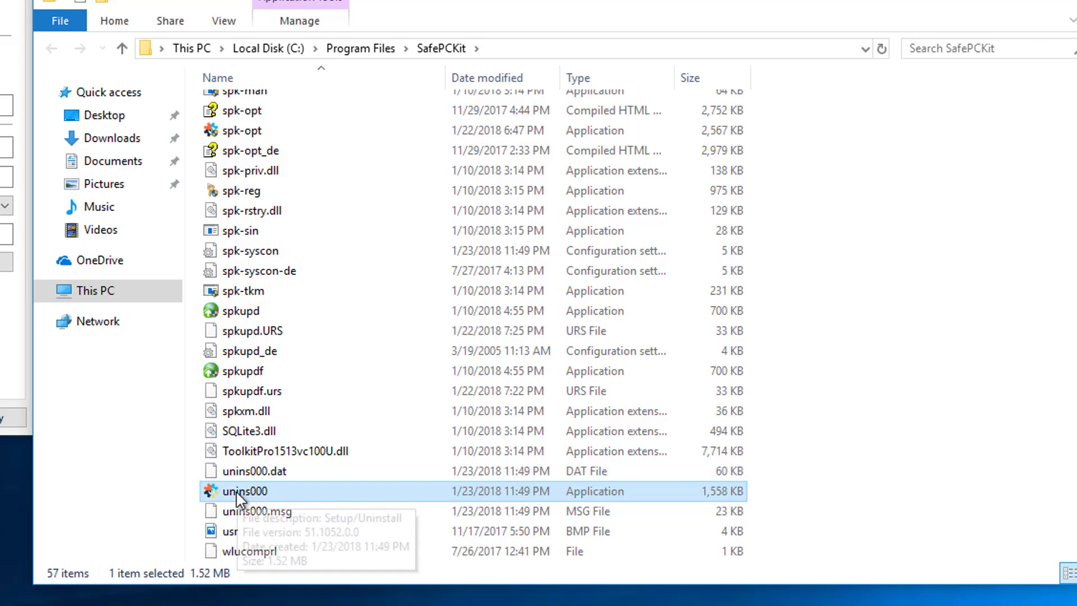
{"action": "double_click", "coordinate": [298, 493]}
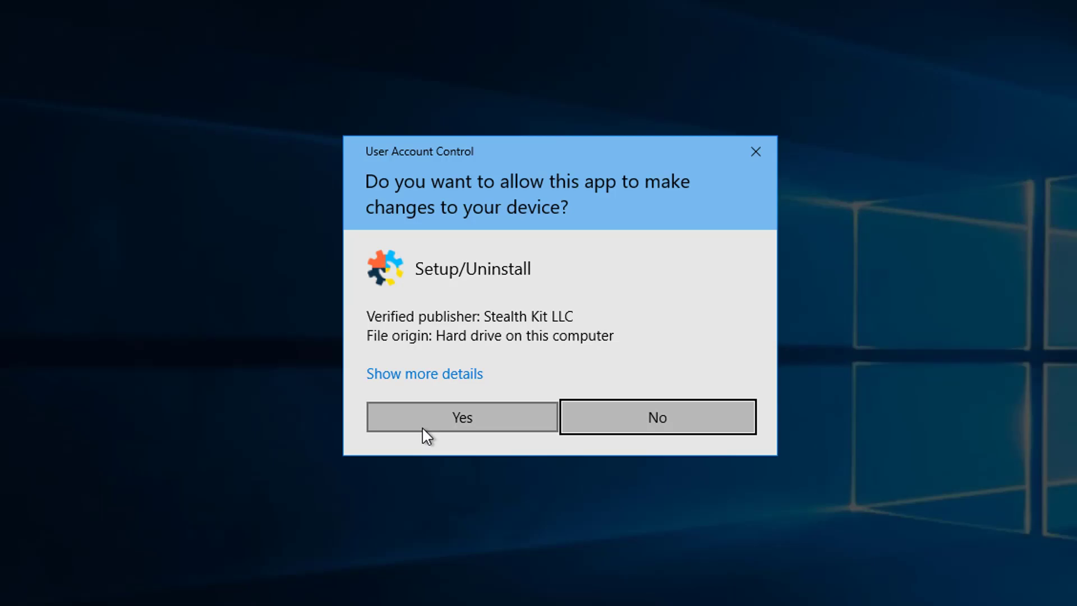
{"action": "left_click", "coordinate": [421, 426]}
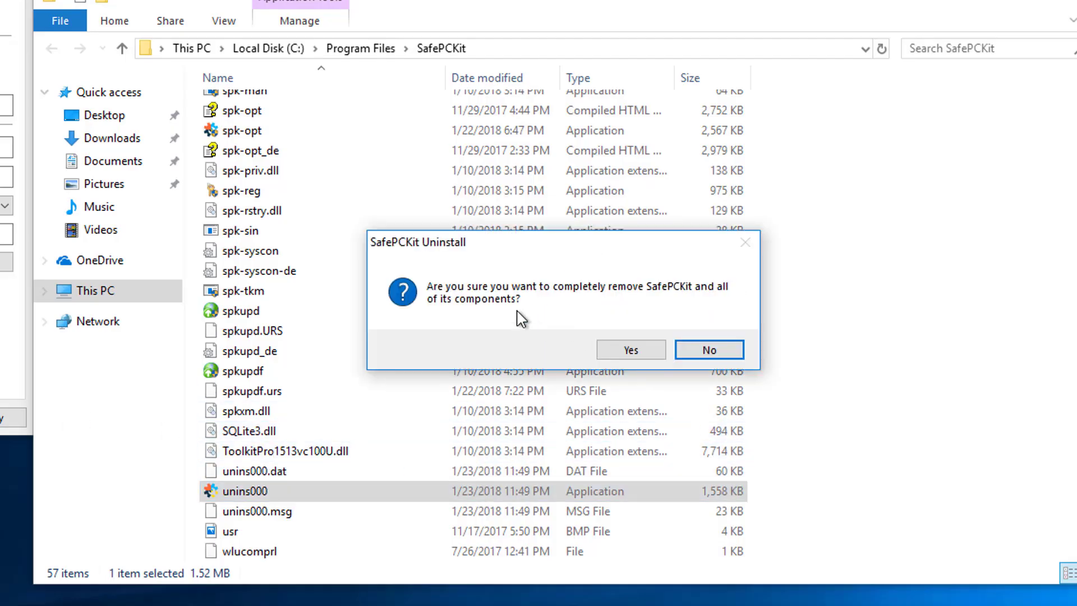
{"action": "left_click", "coordinate": [631, 351]}
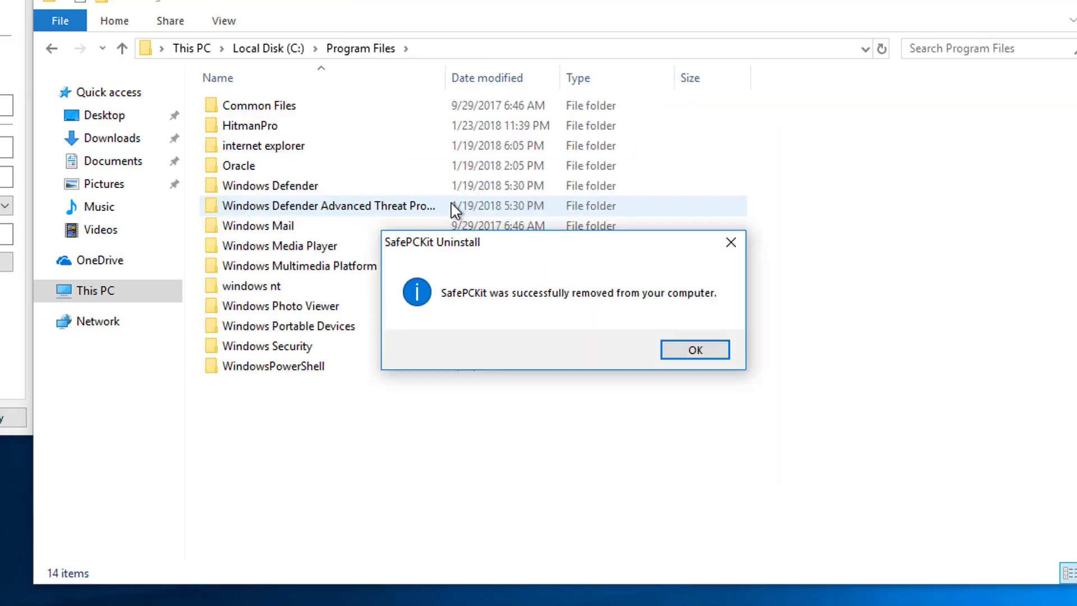
{"action": "left_click", "coordinate": [693, 350]}
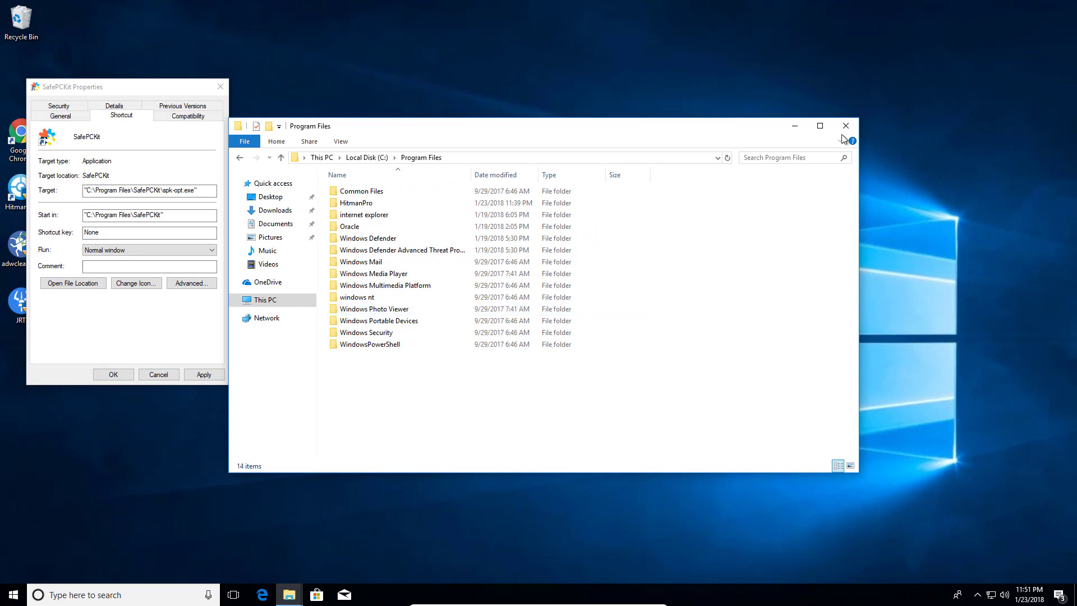
{"action": "left_click", "coordinate": [845, 126]}
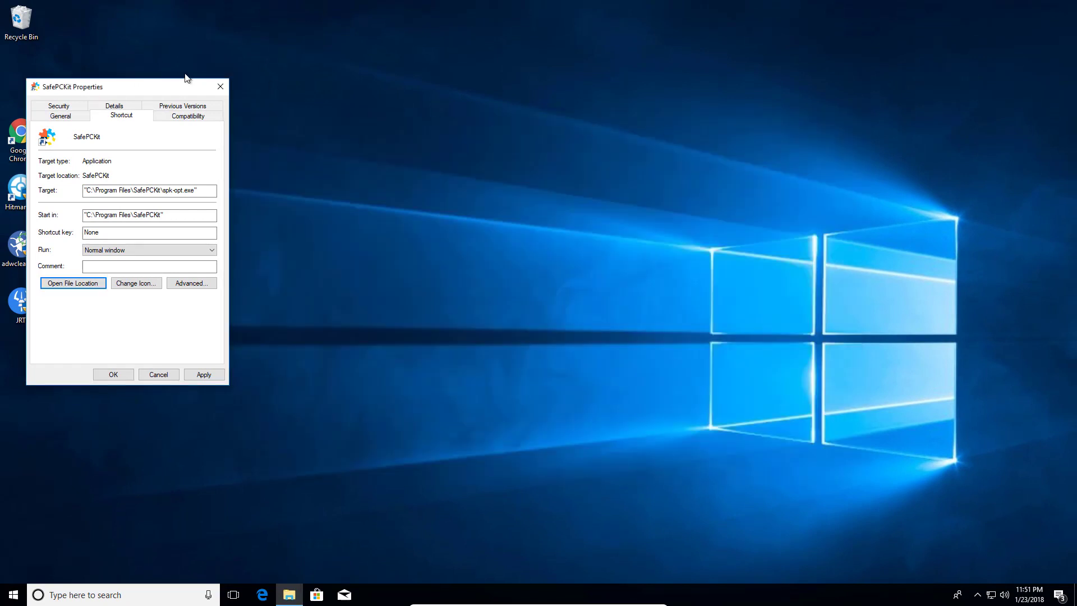
Close the SafePCKit shortcut Properties dialog and launch JRT from the desktop
{"action": "left_click", "coordinate": [220, 88]}
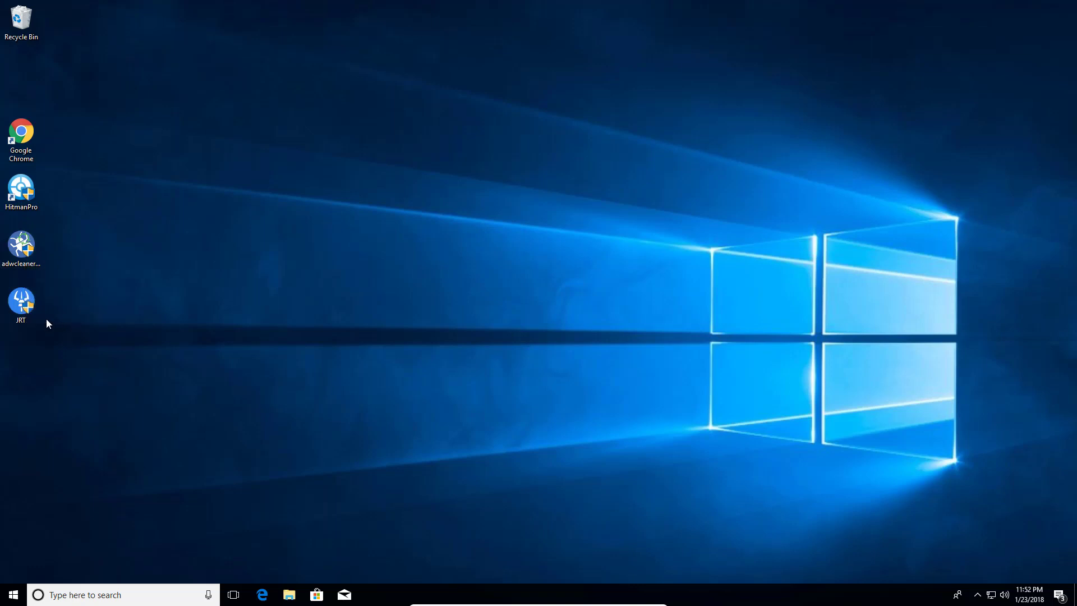
{"action": "left_click", "coordinate": [11, 299]}
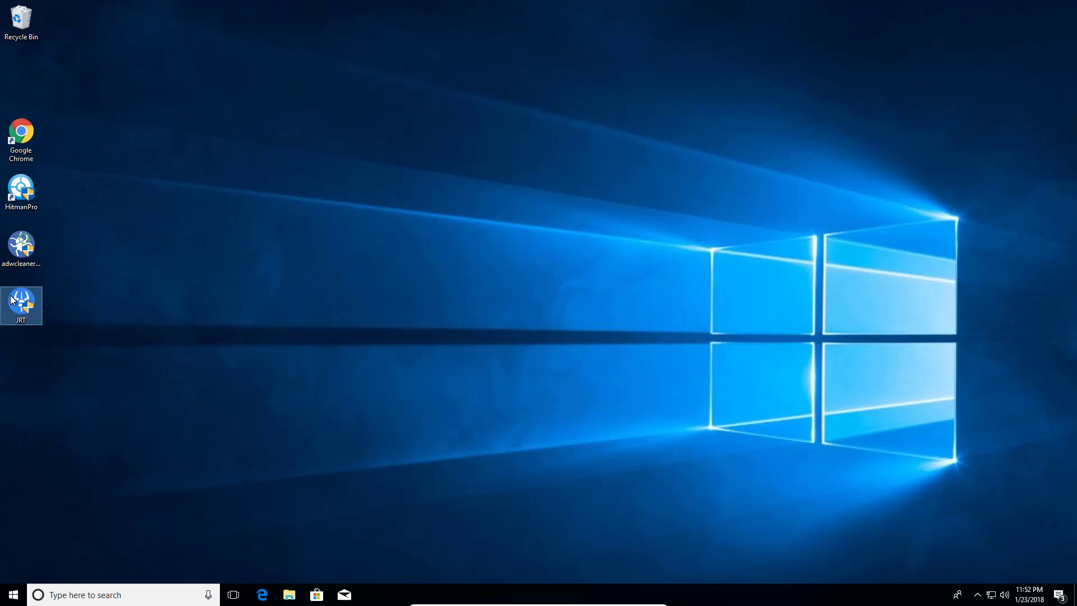
{"action": "double_click", "coordinate": [11, 299]}
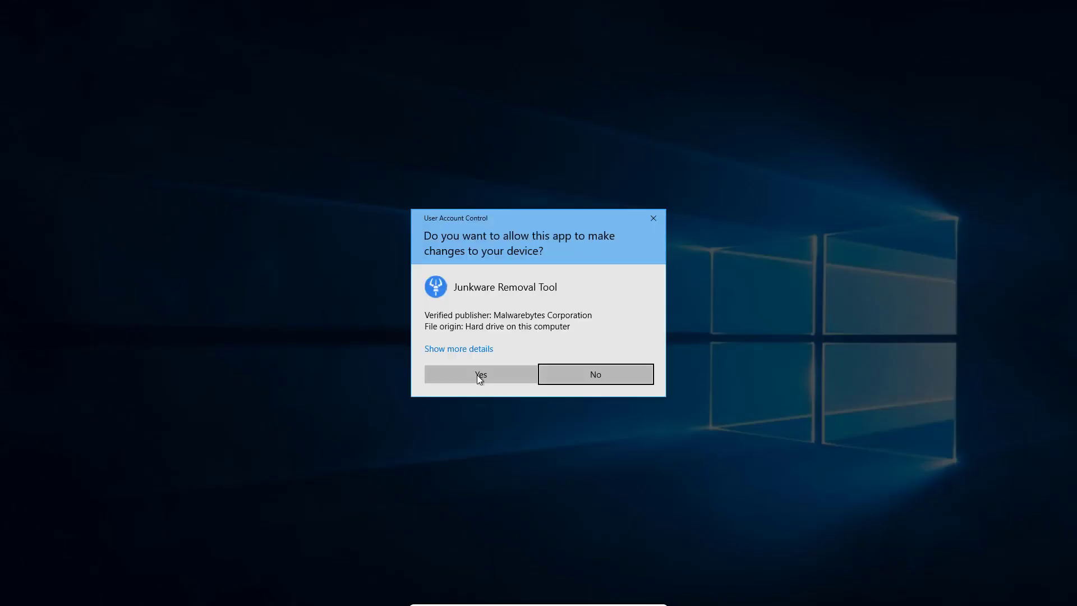
Run JRT as administrator past the disclaimer and restore point error, then close its log
{"action": "left_click", "coordinate": [477, 375]}
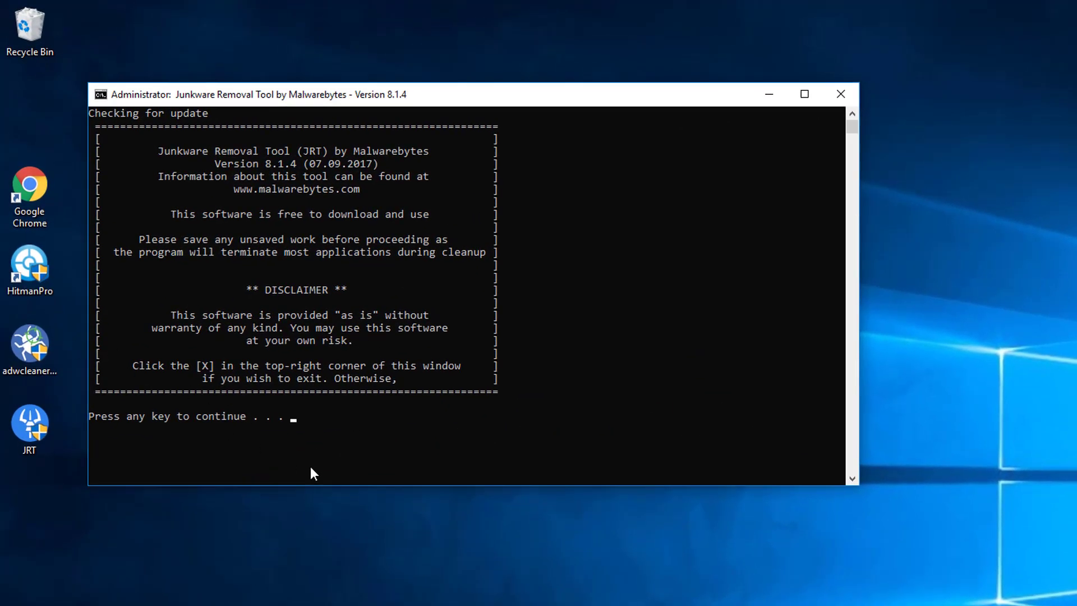
{"action": "left_click", "coordinate": [465, 418]}
{"action": "key", "text": "Return"}
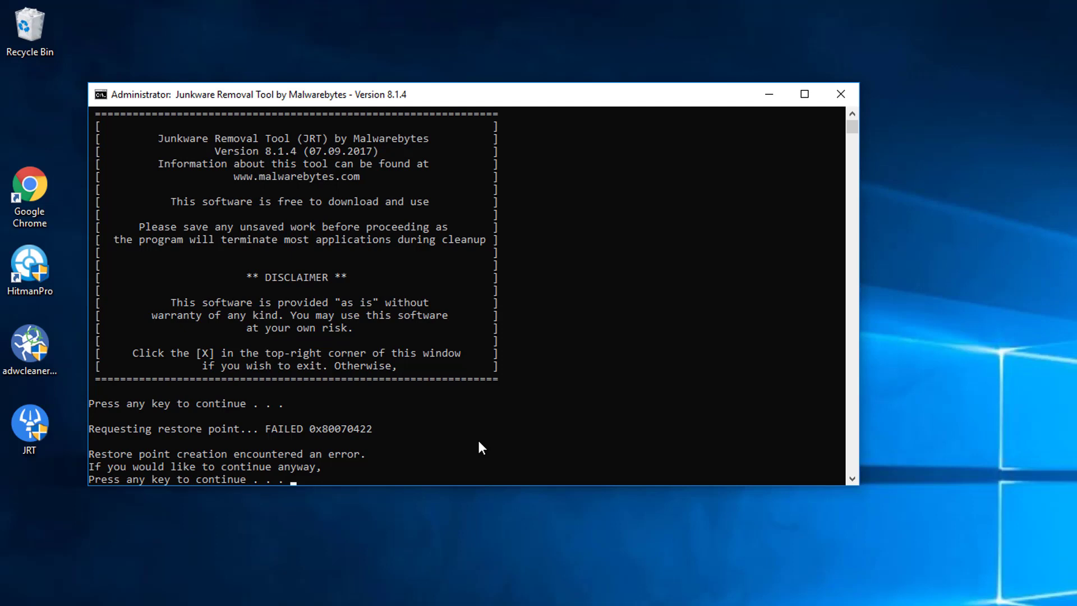
{"action": "key", "text": "Return"}
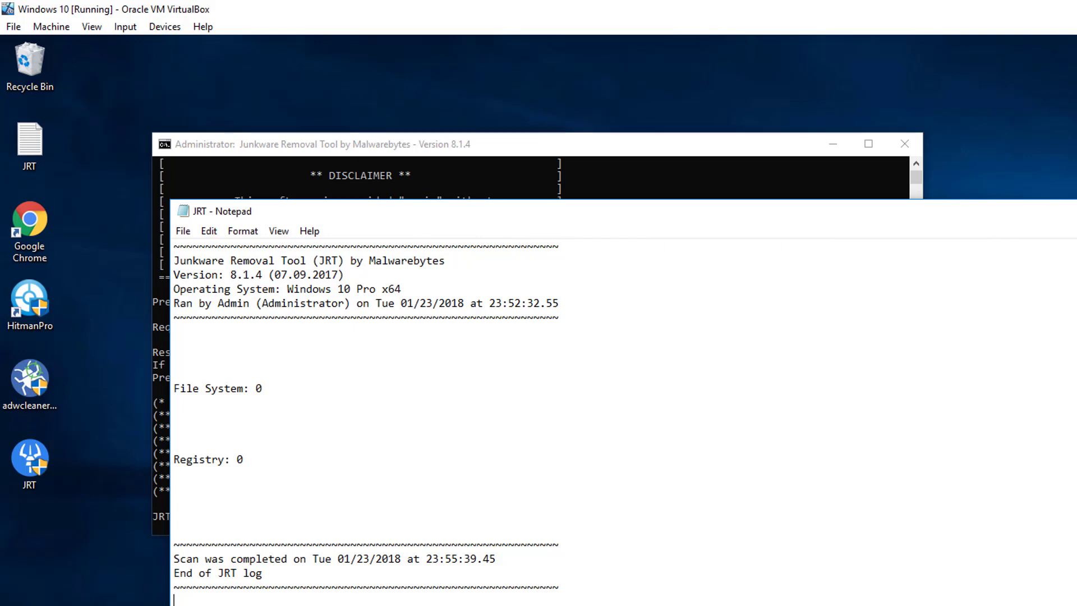
{"action": "key", "text": "super+d"}
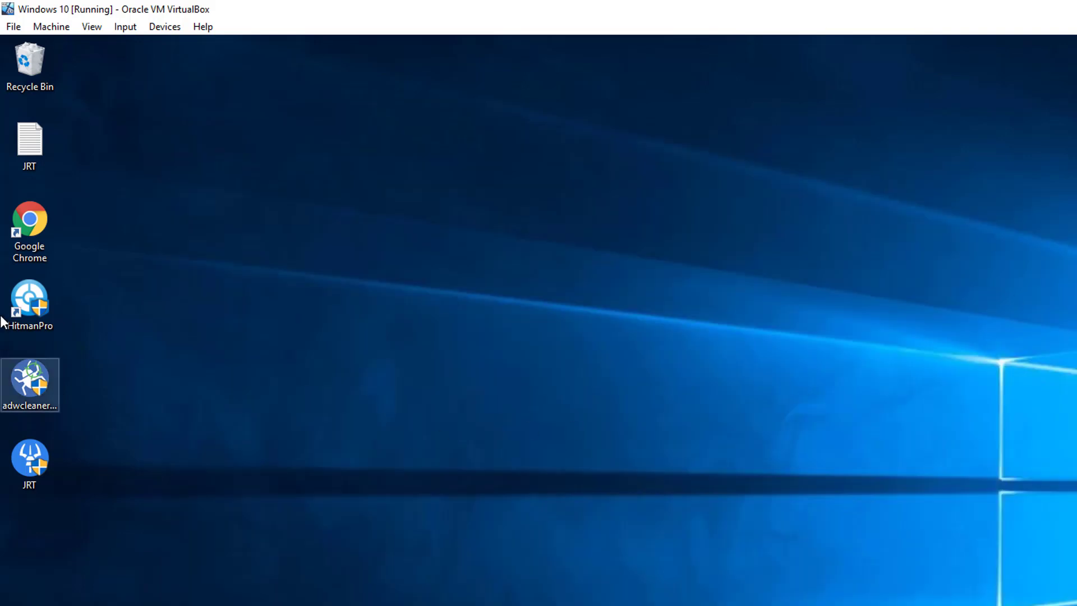
Launch AdwCleaner with administrator rights and stretch its window to full height
{"action": "left_click", "coordinate": [42, 386]}
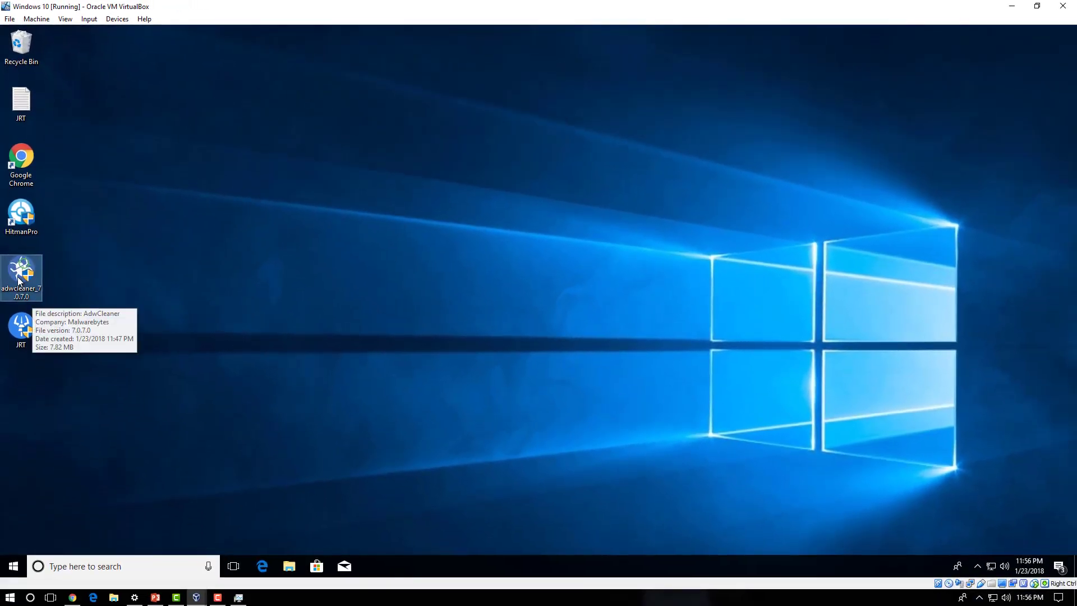
{"action": "double_click", "coordinate": [19, 279]}
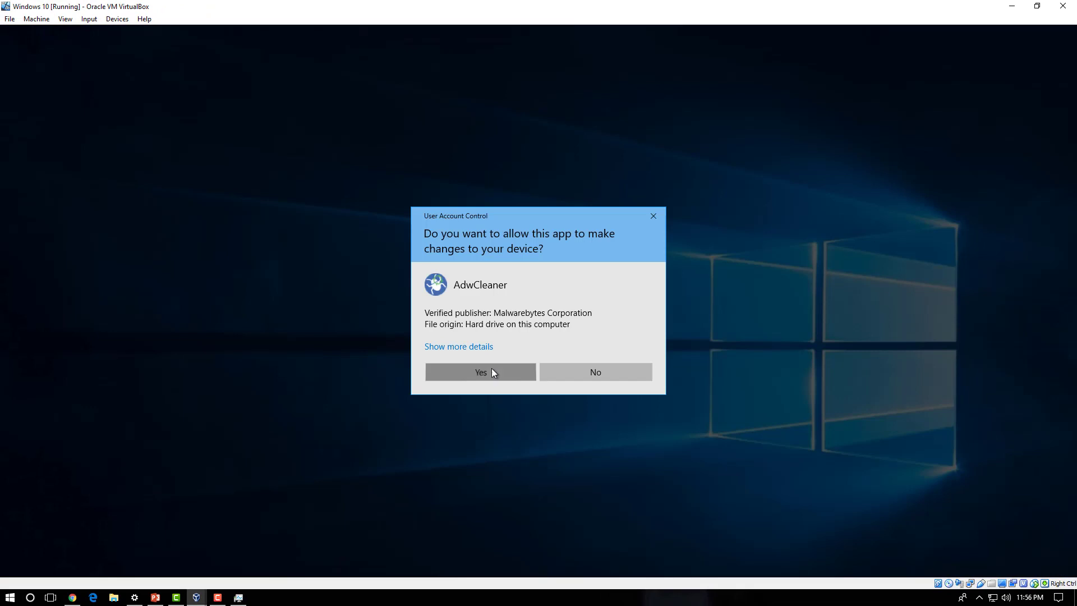
{"action": "left_click", "coordinate": [491, 372]}
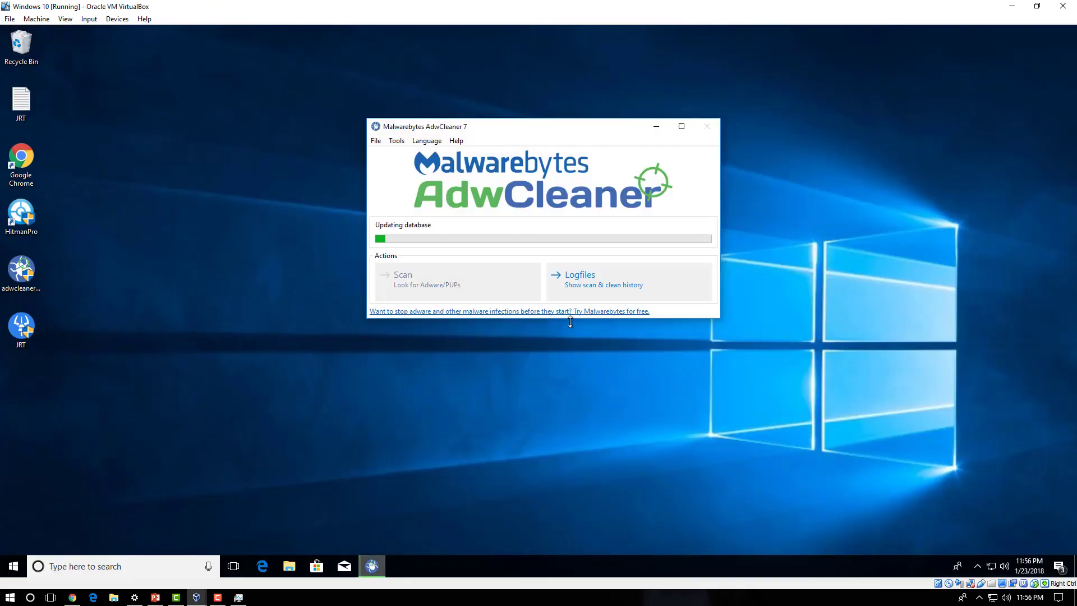
{"action": "double_click", "coordinate": [499, 317]}
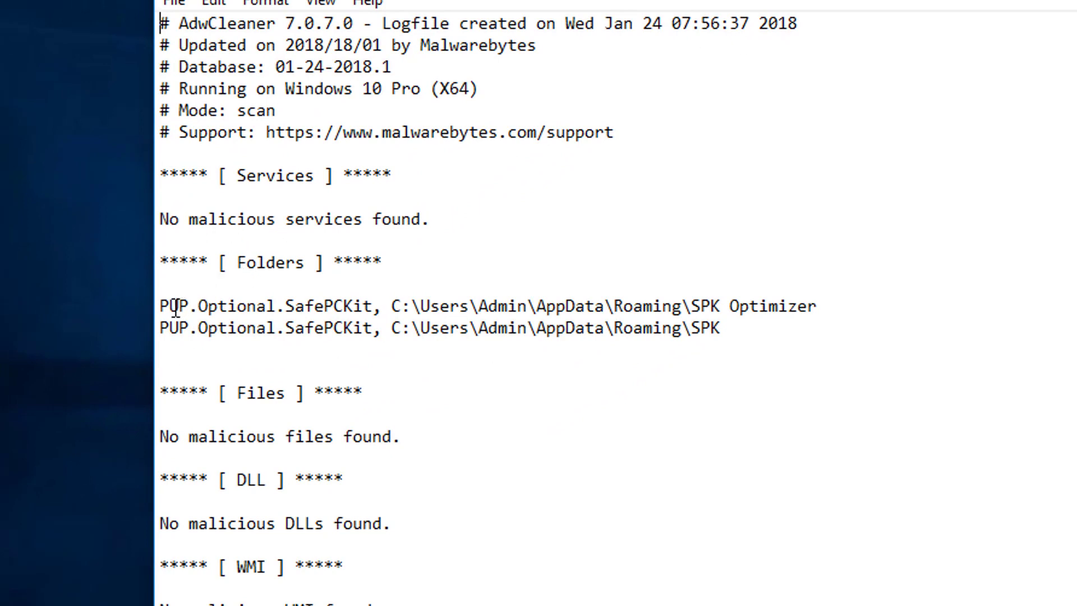
Review the SafePCKit entries in the AdwCleaner scan logfile, then close it
{"action": "left_click_drag", "start_coordinate": [170, 307], "coordinate": [190, 308]}
{"action": "left_click_drag", "start_coordinate": [268, 307], "coordinate": [373, 307]}
{"action": "left_click", "coordinate": [372, 328]}
{"action": "left_click_drag", "start_coordinate": [720, 327], "coordinate": [236, 307]}
{"action": "left_click", "coordinate": [230, 305]}
{"action": "key", "text": "alt+F4"}
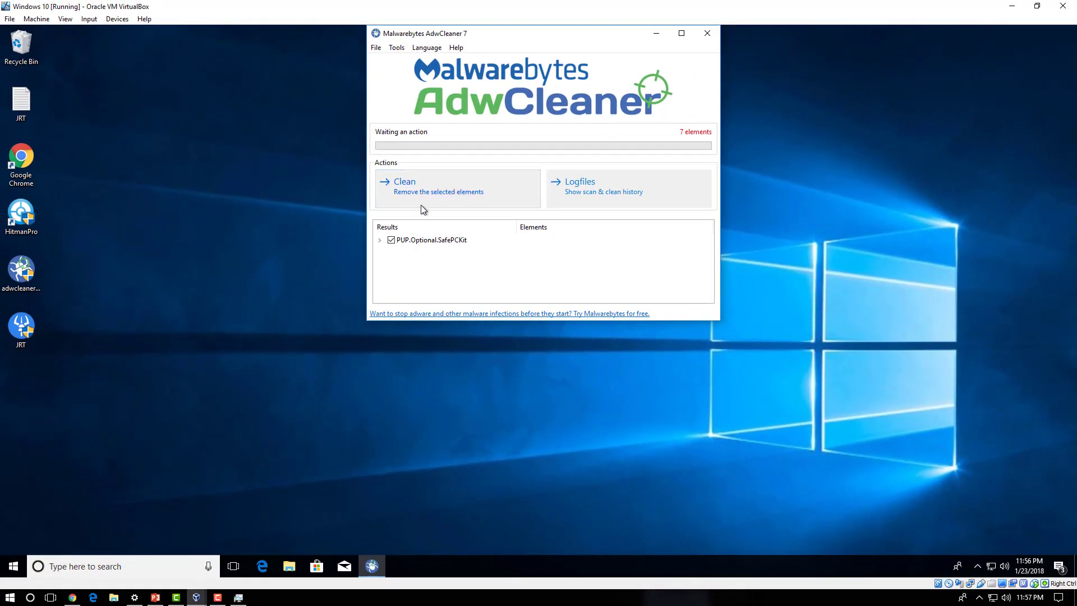
Clean the PUP.Optional.SafePCKit elements in AdwCleaner and let Windows restart
{"action": "left_click", "coordinate": [419, 200]}
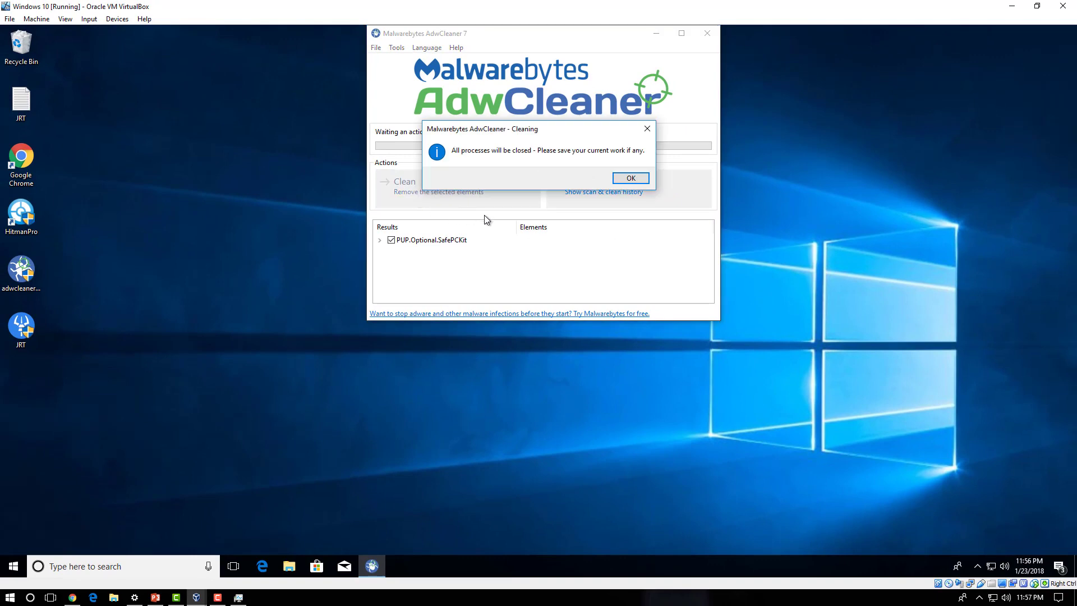
{"action": "left_click", "coordinate": [634, 178]}
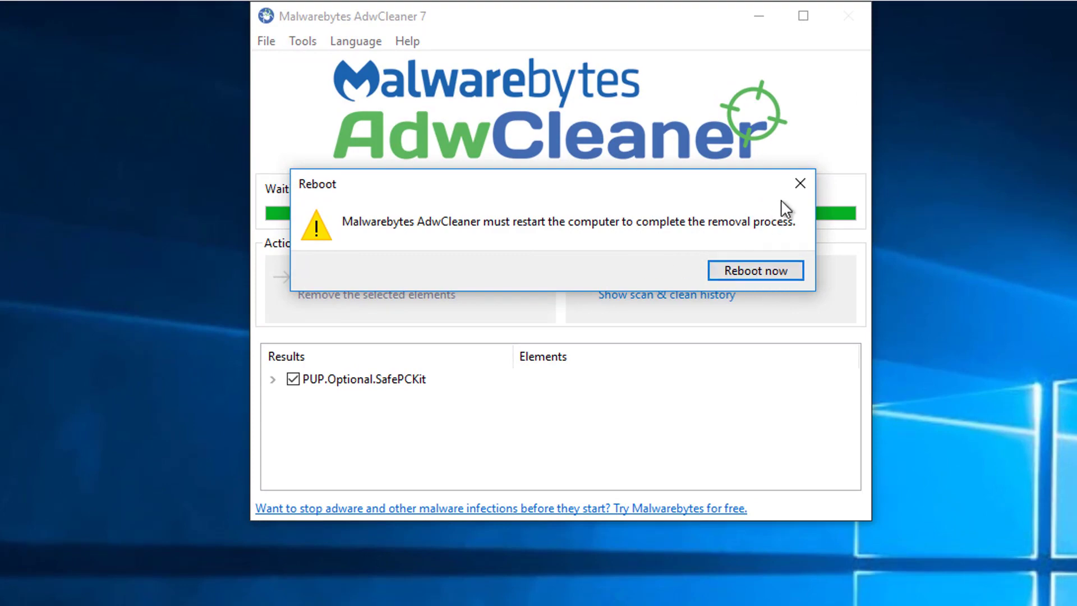
{"action": "left_click", "coordinate": [798, 183]}
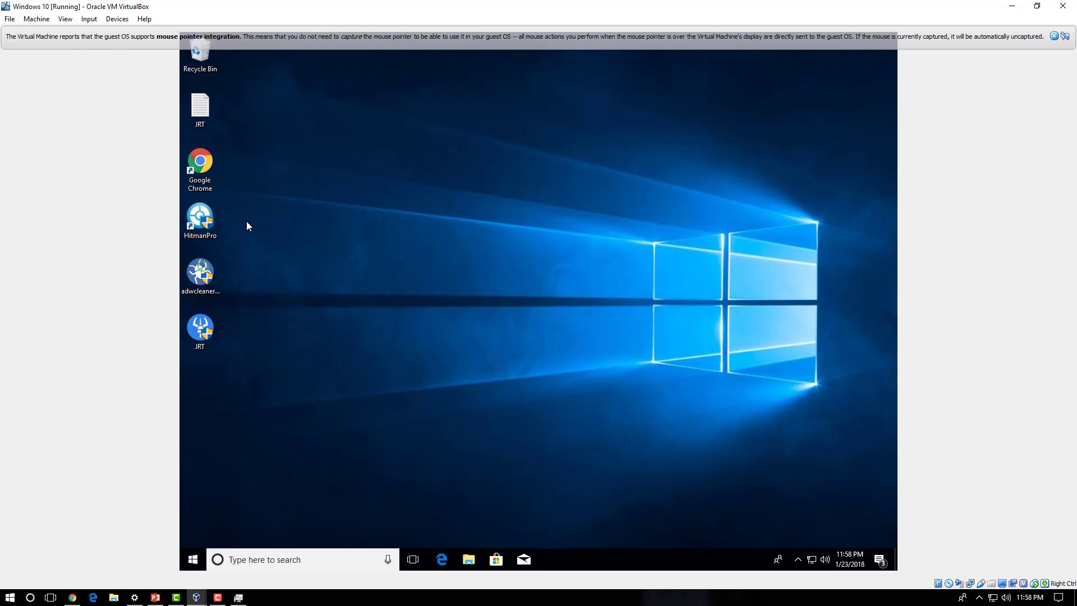
Launch HitmanPro with administrator rights and start its computer scan
{"action": "double_click", "coordinate": [200, 218]}
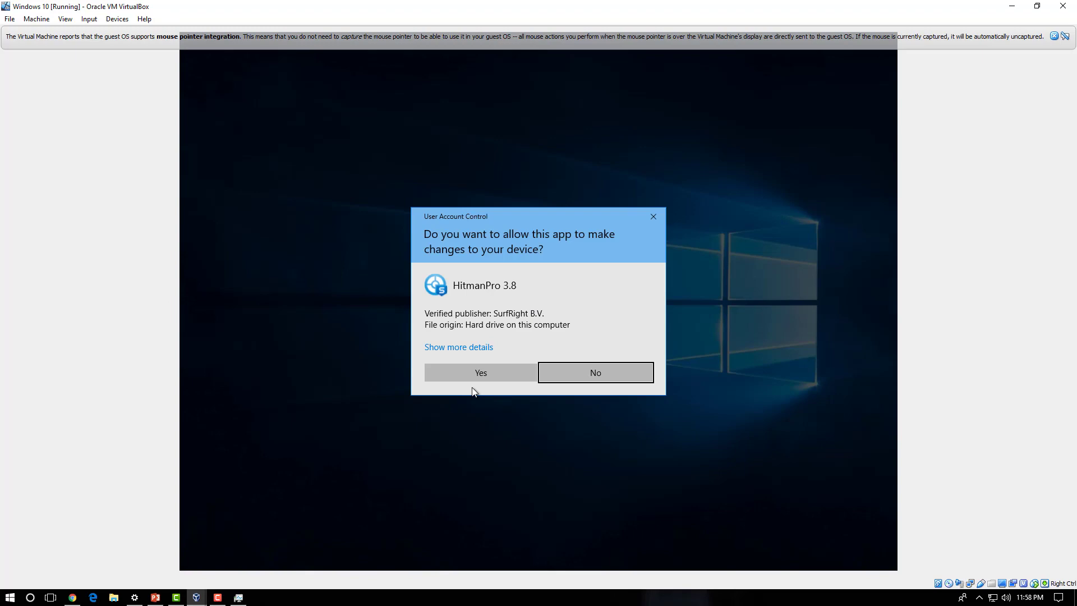
{"action": "left_click", "coordinate": [477, 374]}
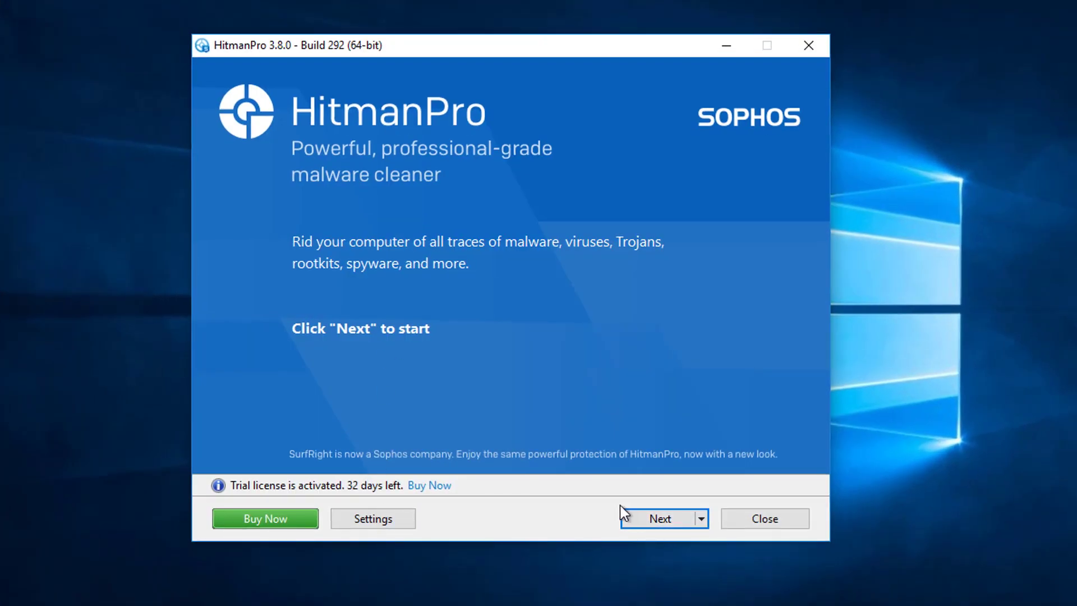
{"action": "left_click", "coordinate": [631, 516]}
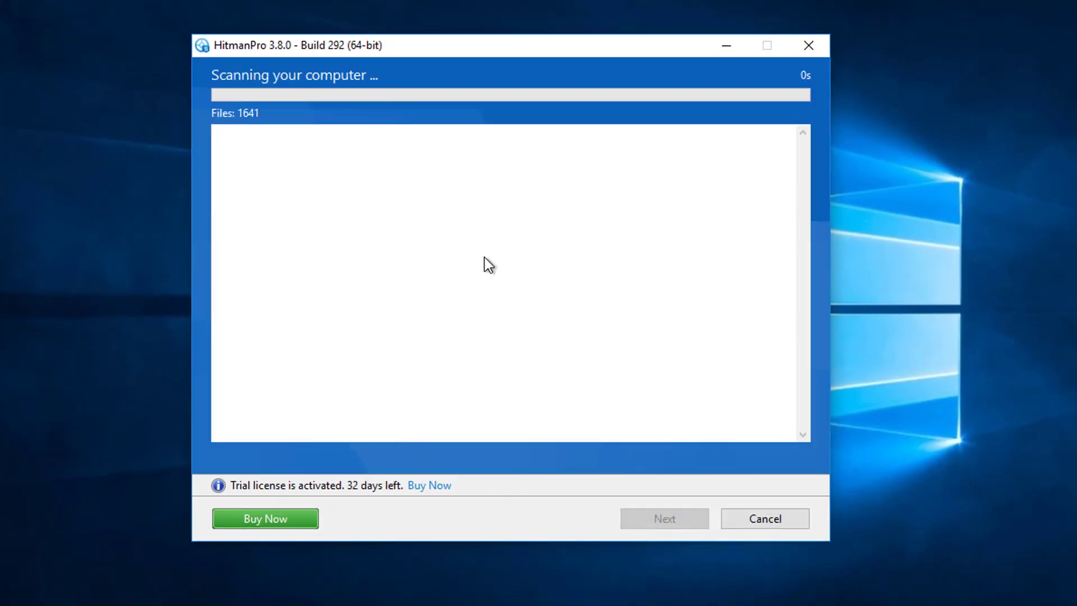